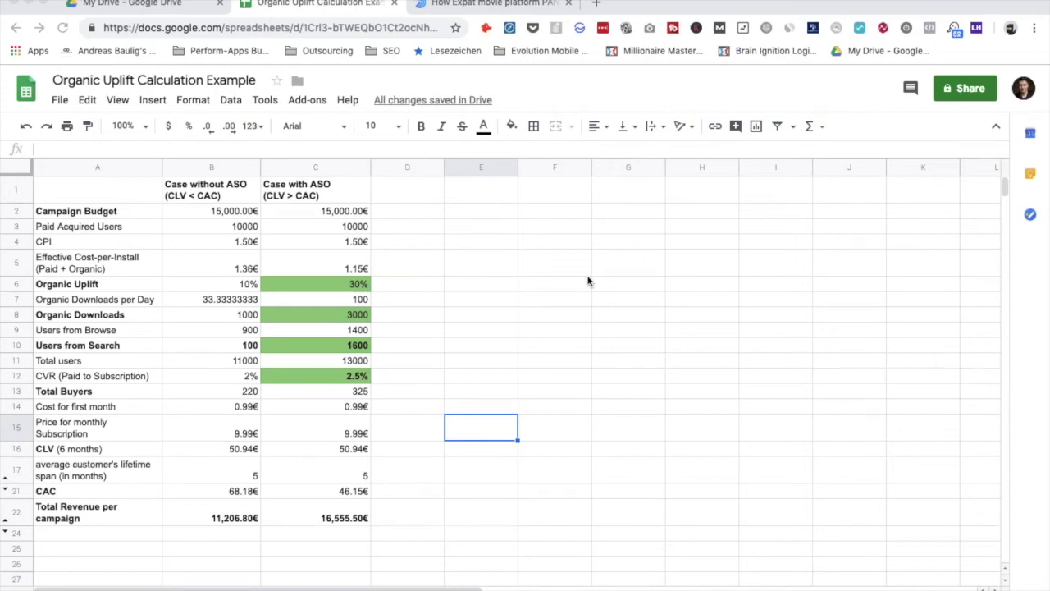
# - Switch to the App Radar PANTAFLIX case study showing the 263% organic uplift
pyautogui.click(505, 5)
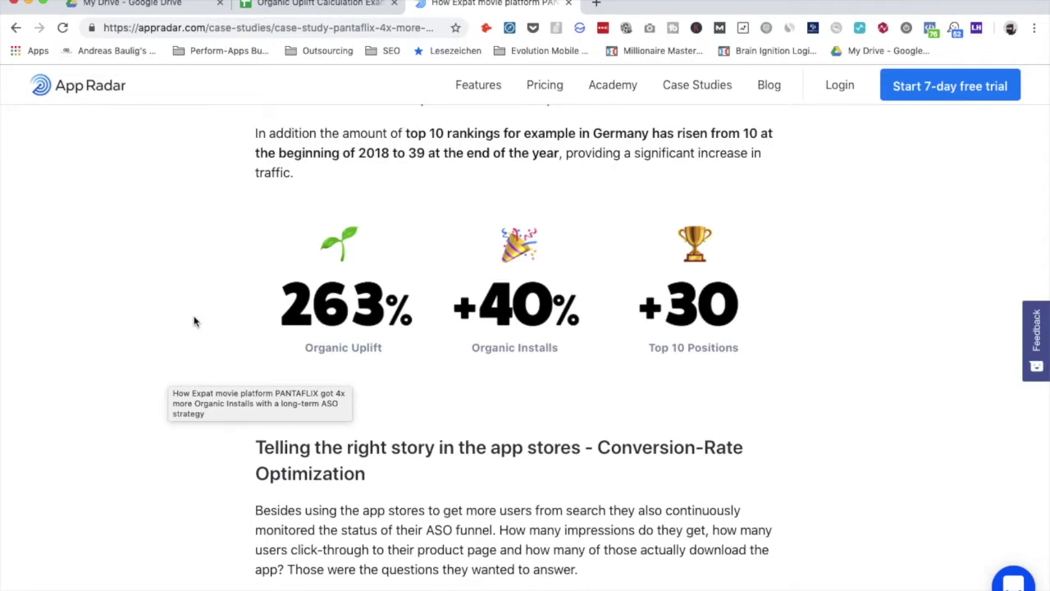
pyautogui.scroll(2, 194, 321)
pyautogui.scroll(1, 194, 321)
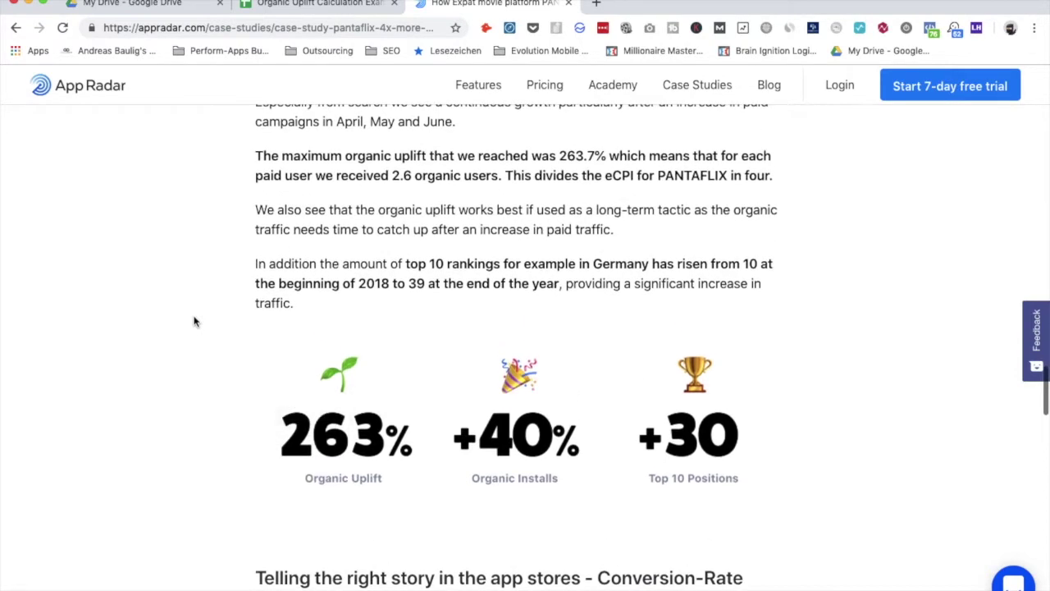
pyautogui.scroll(3, 194, 321)
pyautogui.scroll(3, 194, 321)
pyautogui.scroll(1, 194, 321)
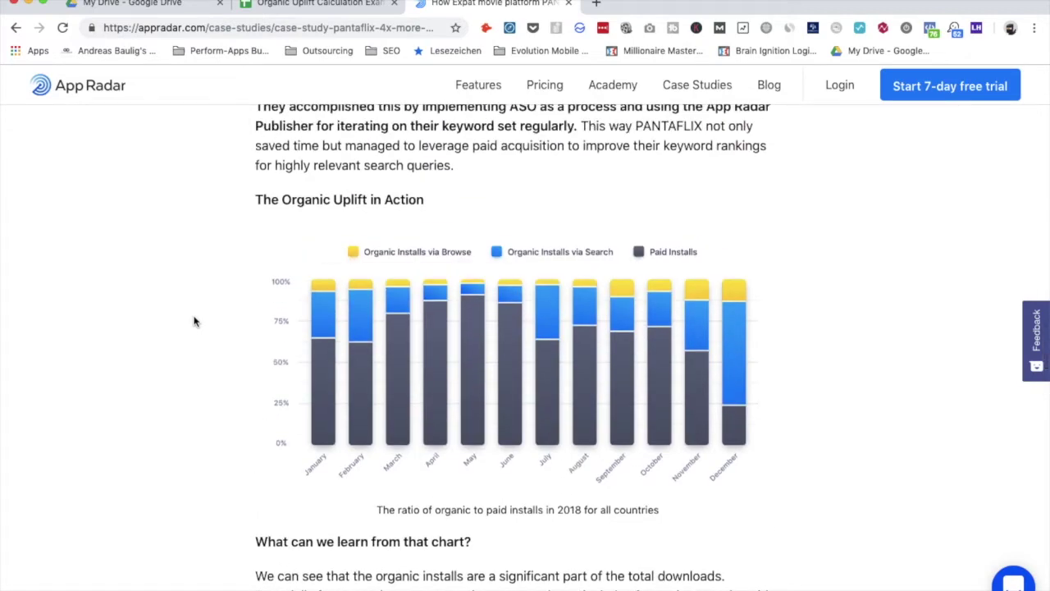
pyautogui.scroll(-1, 194, 321)
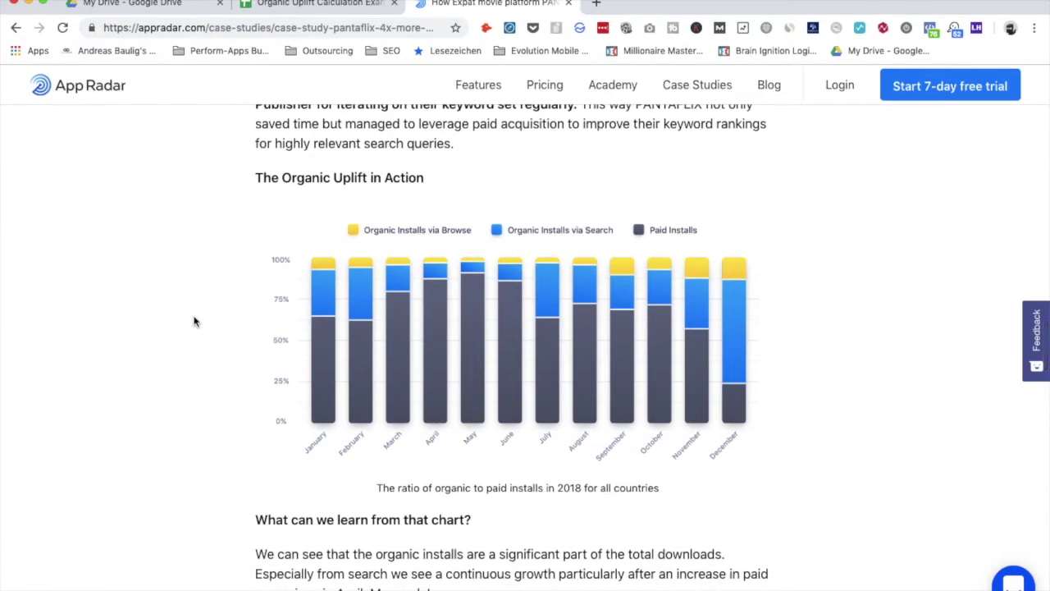
pyautogui.scroll(-1, 195, 321)
pyautogui.scroll(-1, 194, 320)
pyautogui.scroll(-1, 195, 321)
pyautogui.scroll(-2, 194, 320)
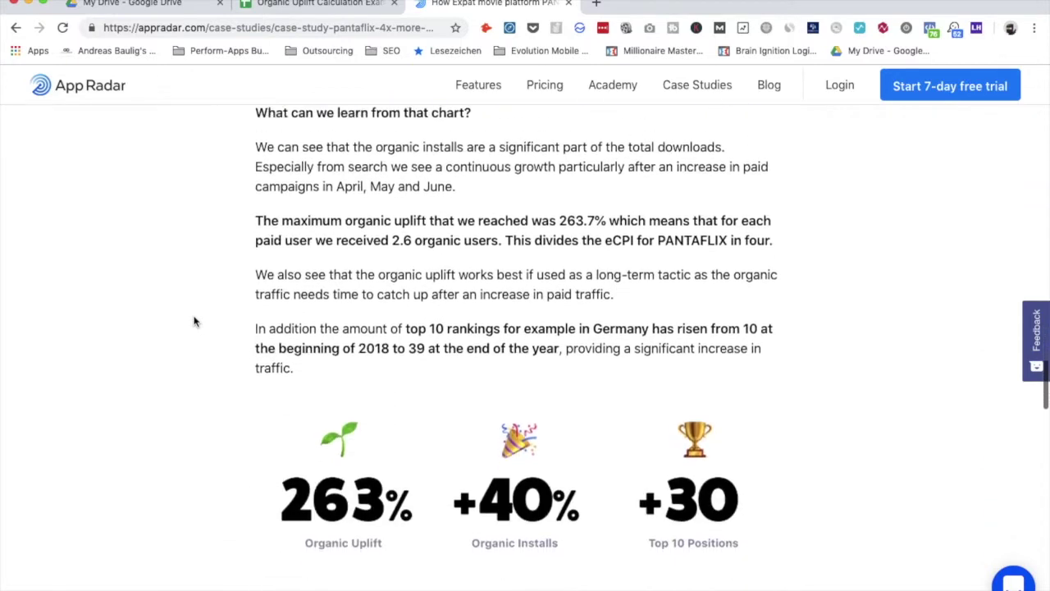
pyautogui.scroll(-2, 194, 321)
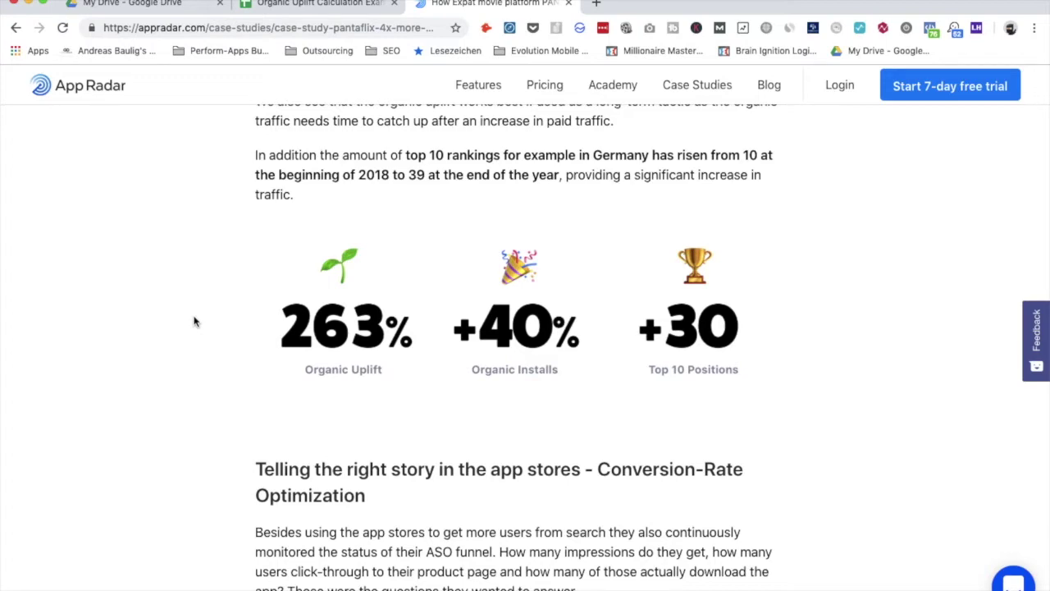
pyautogui.scroll(4, 195, 321)
pyautogui.scroll(1, 195, 320)
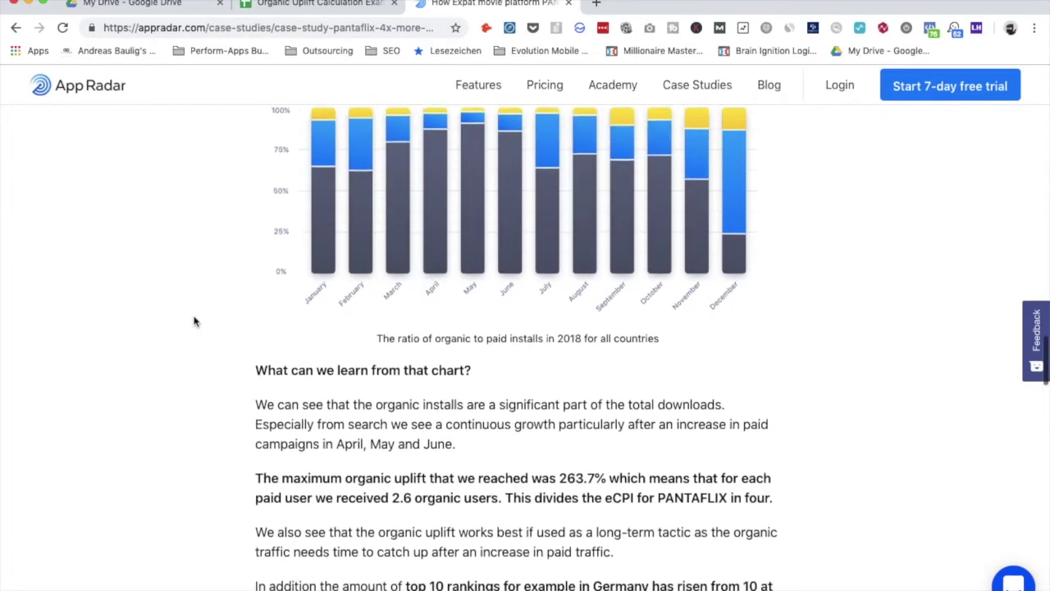
pyautogui.scroll(2, 194, 320)
pyautogui.scroll(-2, 194, 321)
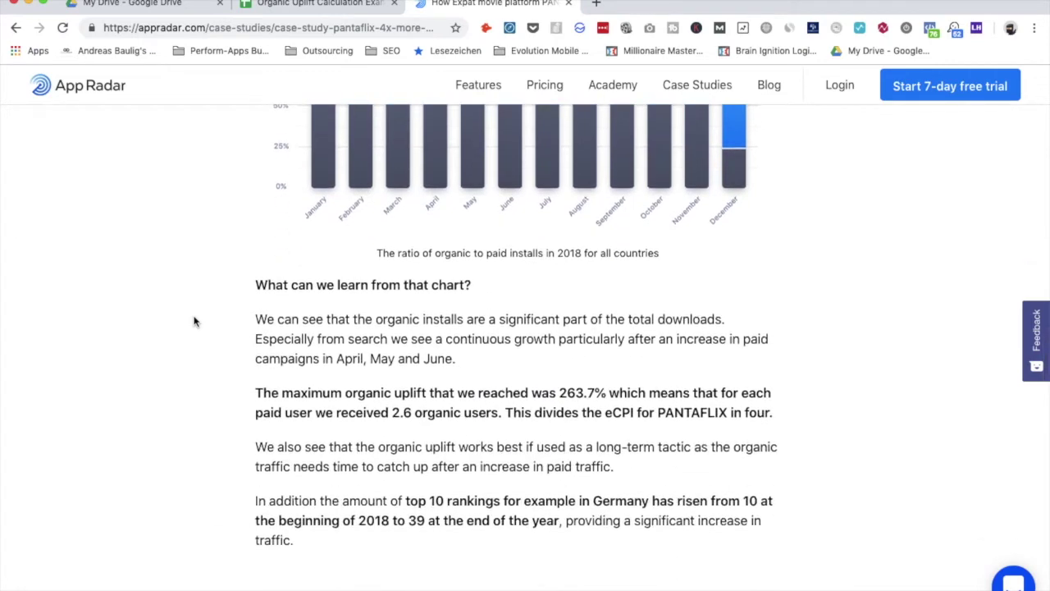
pyautogui.scroll(-2, 194, 320)
pyautogui.scroll(-2, 194, 321)
pyautogui.scroll(-1, 195, 321)
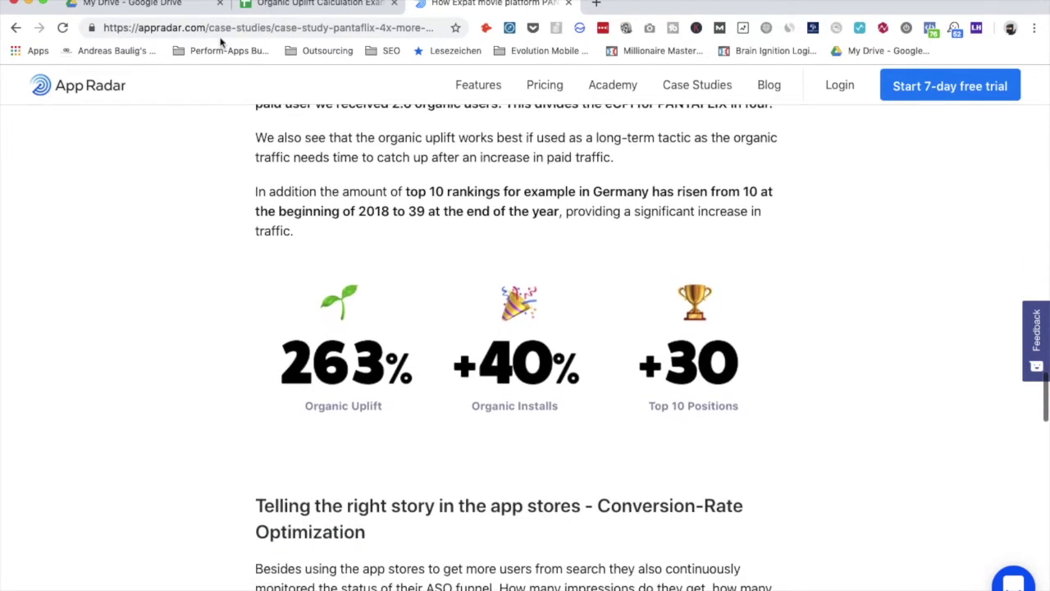
pyautogui.click(314, 4)
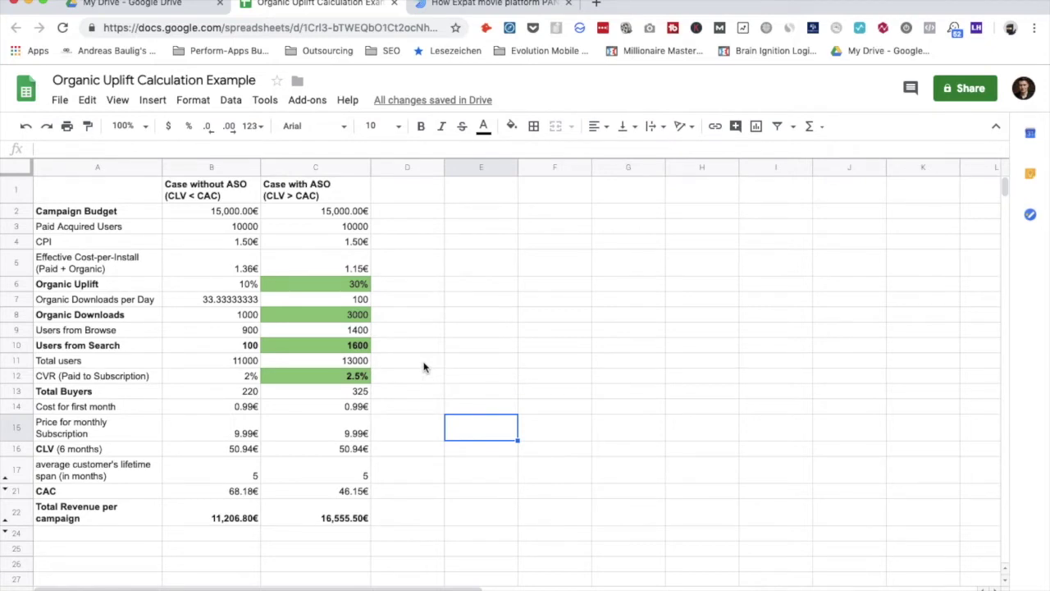
# - Return to the spreadsheet and select B2, the campaign budget without ASO
pyautogui.click(225, 213)
# - Inspect total revenue formulas =B16*B13 and =C16*C13, then the 5-month lifespan in B17
pyautogui.click(240, 513)
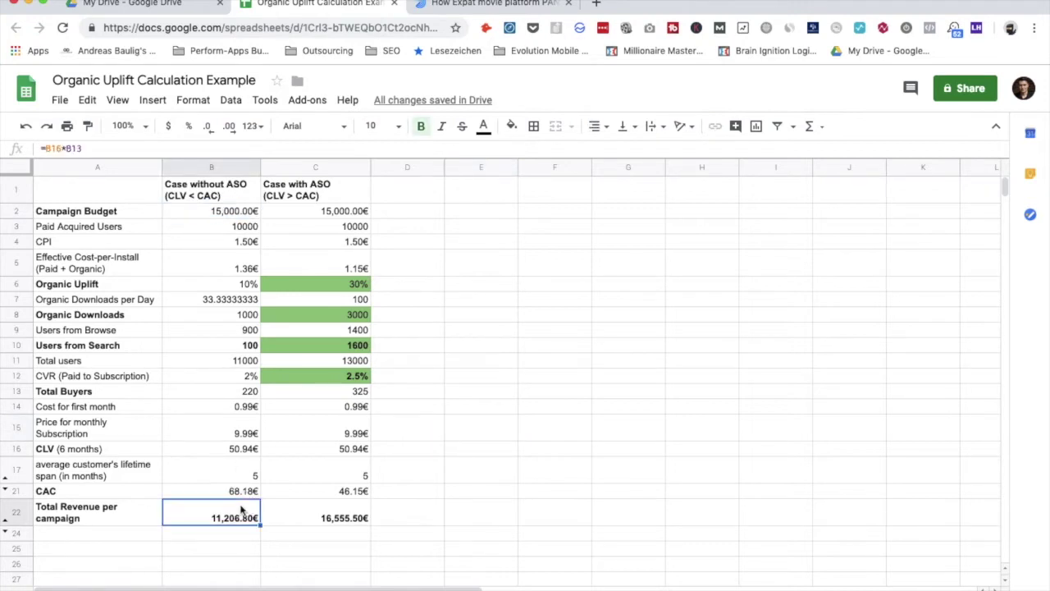
pyautogui.click(325, 520)
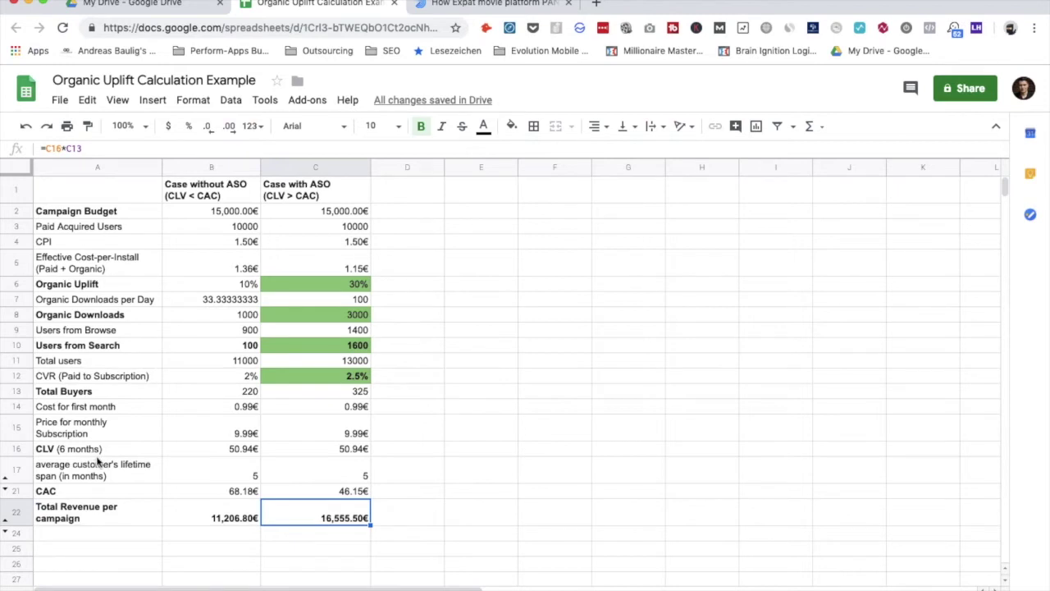
pyautogui.click(243, 476)
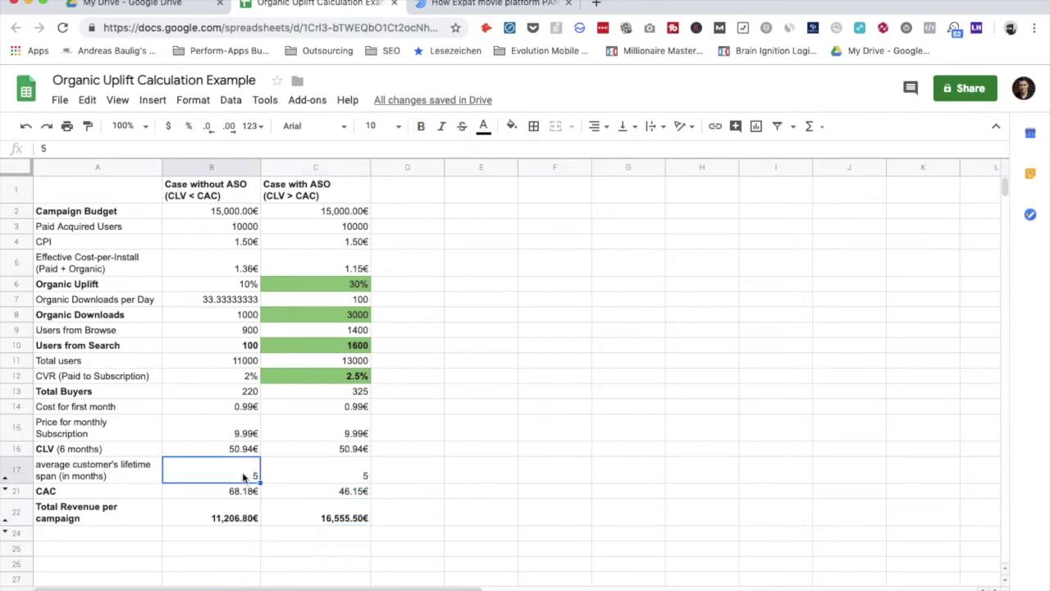
# - Check B14, then open B5's cost-per-install formula =B2/(B3+B8) for editing
pyautogui.click(233, 410)
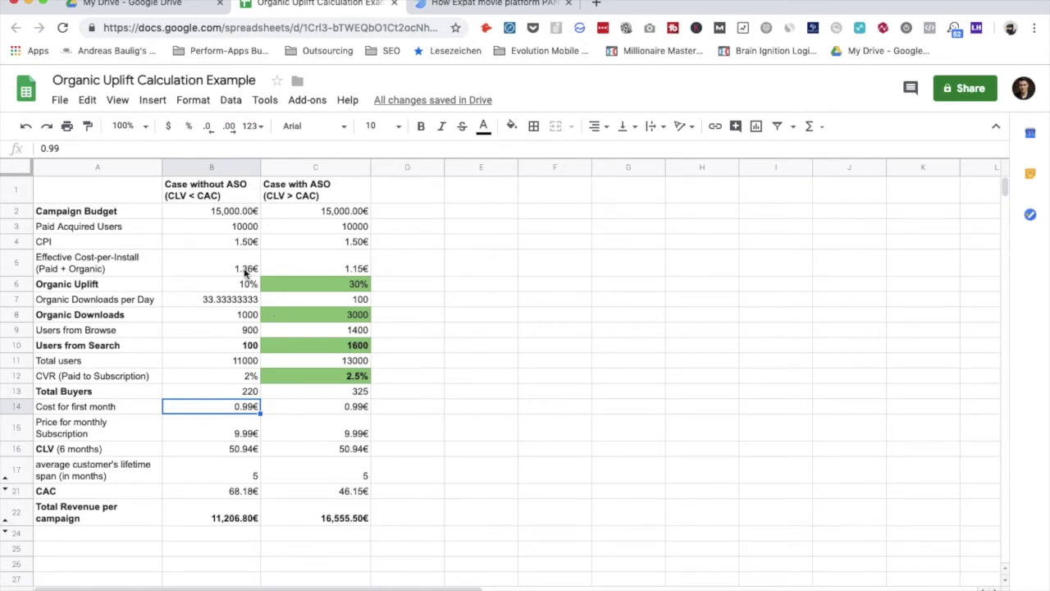
pyautogui.doubleClick(209, 268)
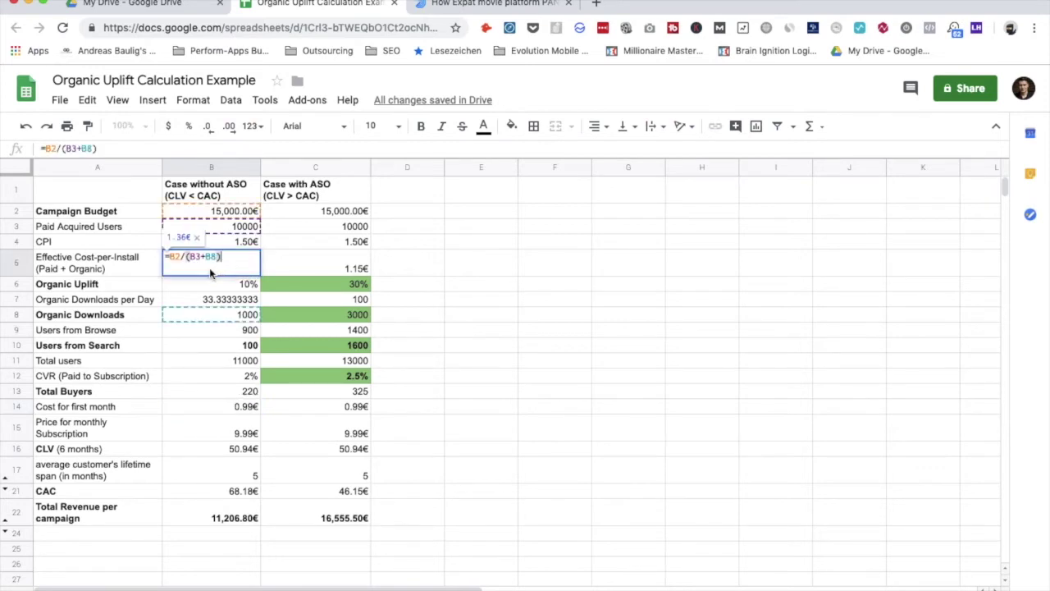
# - Leave B5 unchanged and check B10's typed value of 100 users from search
pyautogui.click(276, 265)
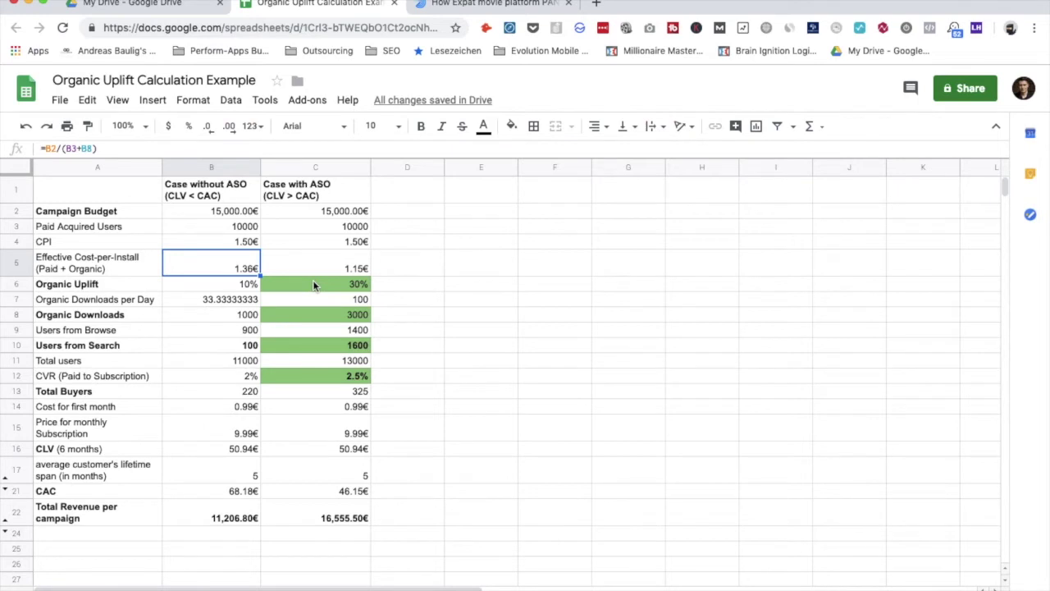
pyautogui.click(230, 343)
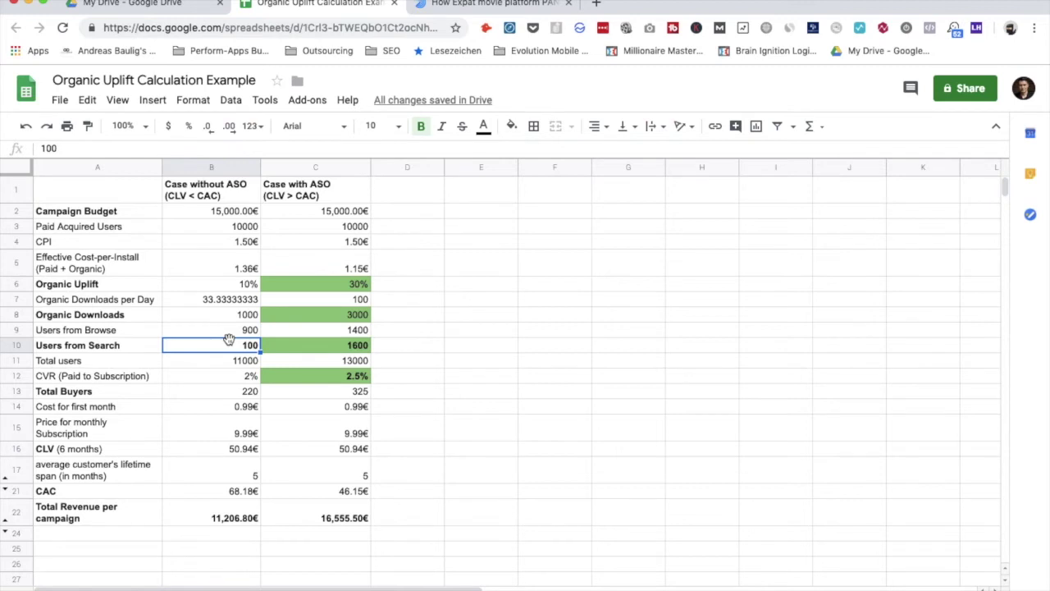
# - Check C10's typed 1600 with-ASO users from search against the App Radar case study
pyautogui.press('Right')
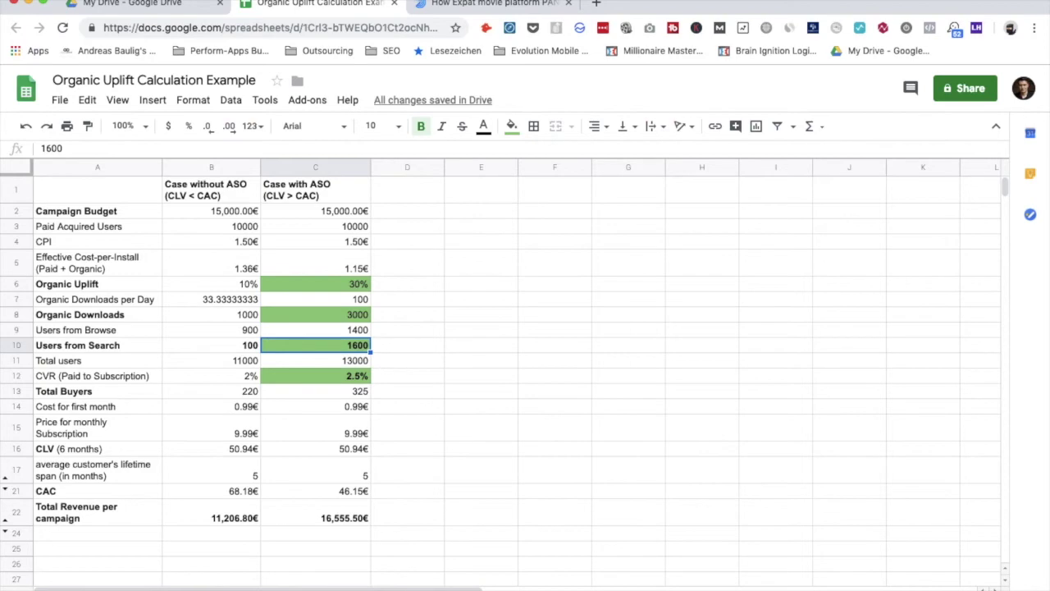
pyautogui.click(452, 12)
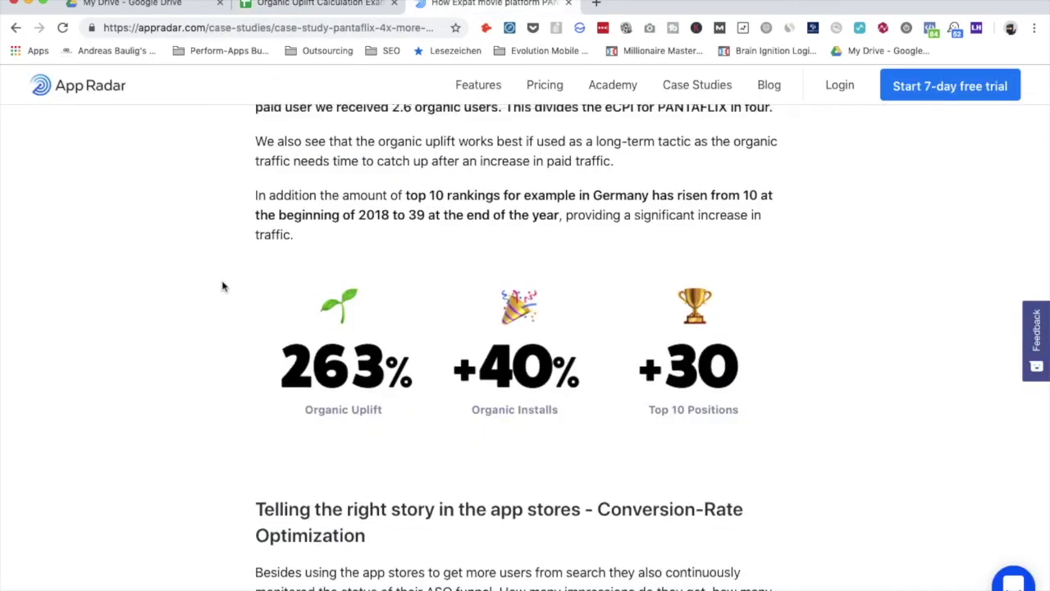
pyautogui.scroll(5, 221, 285)
pyautogui.scroll(3, 221, 286)
pyautogui.scroll(3, 222, 286)
pyautogui.scroll(5, 221, 286)
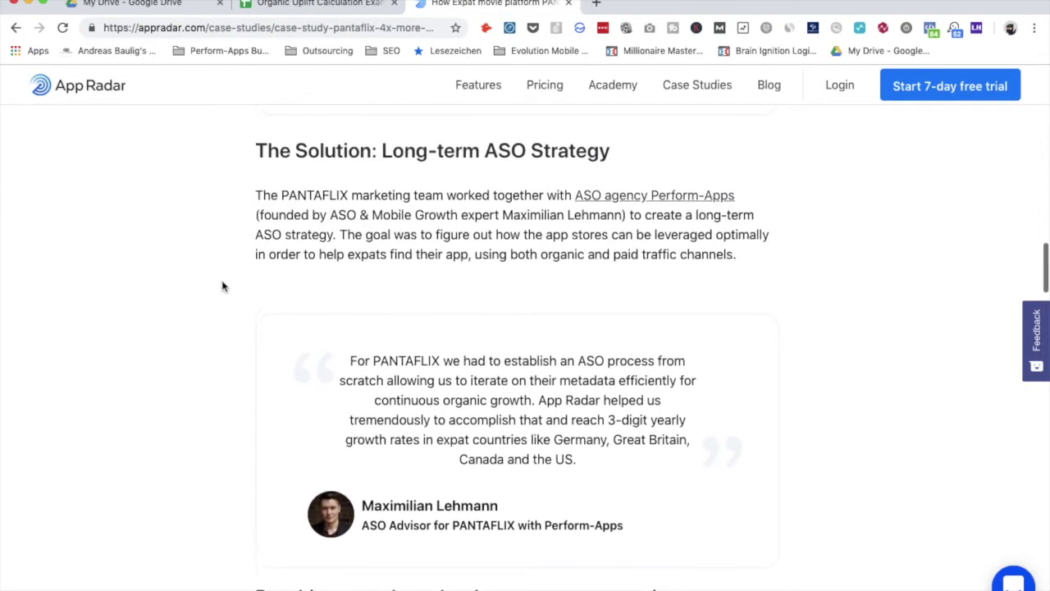
pyautogui.scroll(1, 222, 286)
pyautogui.scroll(3, 221, 286)
pyautogui.scroll(1, 221, 286)
pyautogui.scroll(-3, 222, 285)
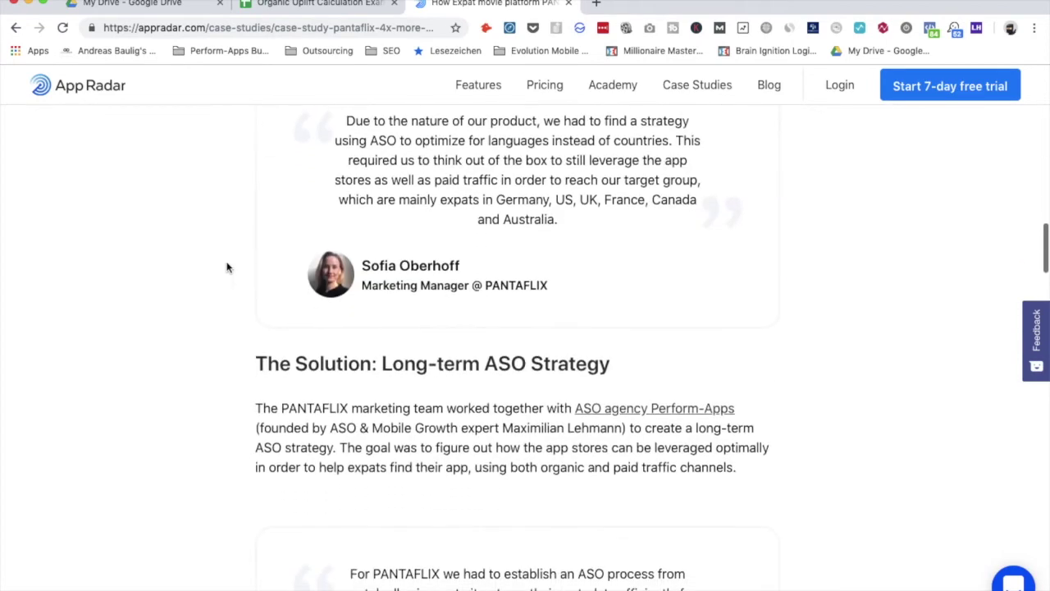
pyautogui.click(306, 7)
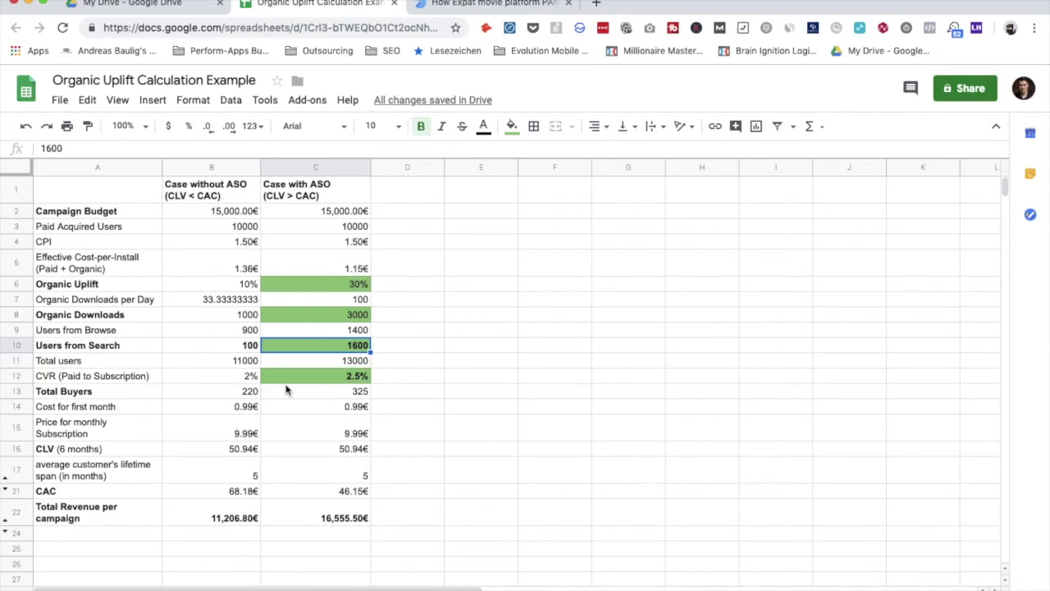
# - Verify Total Buyers formulas =B11*B12 and =C11*C12 and the 2.5% rate, then select C1:C22
pyautogui.click(246, 397)
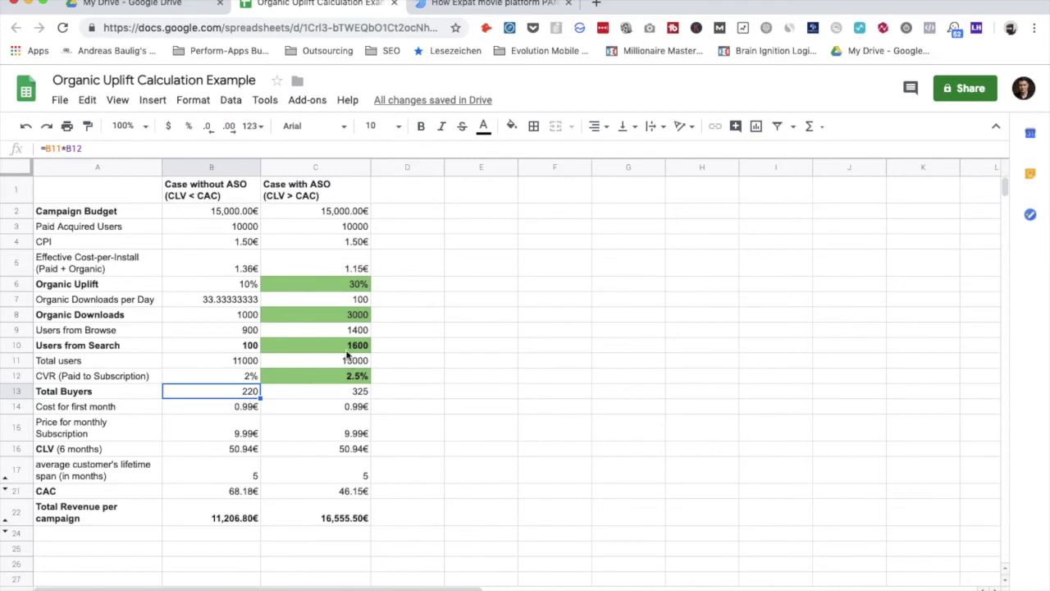
pyautogui.click(346, 351)
pyautogui.press('Down')
pyautogui.press('Down')
pyautogui.press('Down')
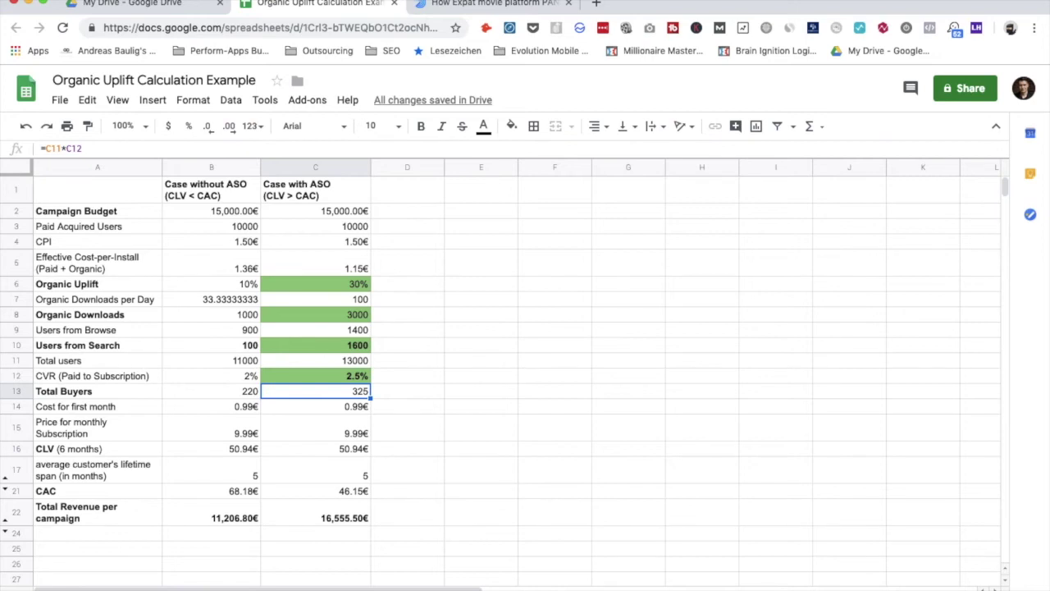
pyautogui.press('Up')
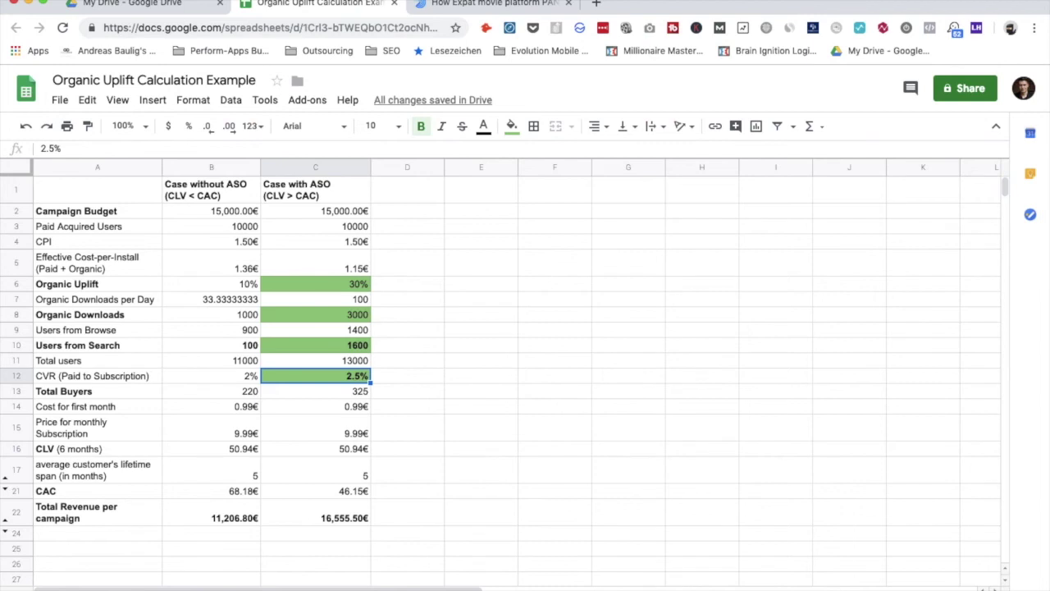
pyautogui.press('Down')
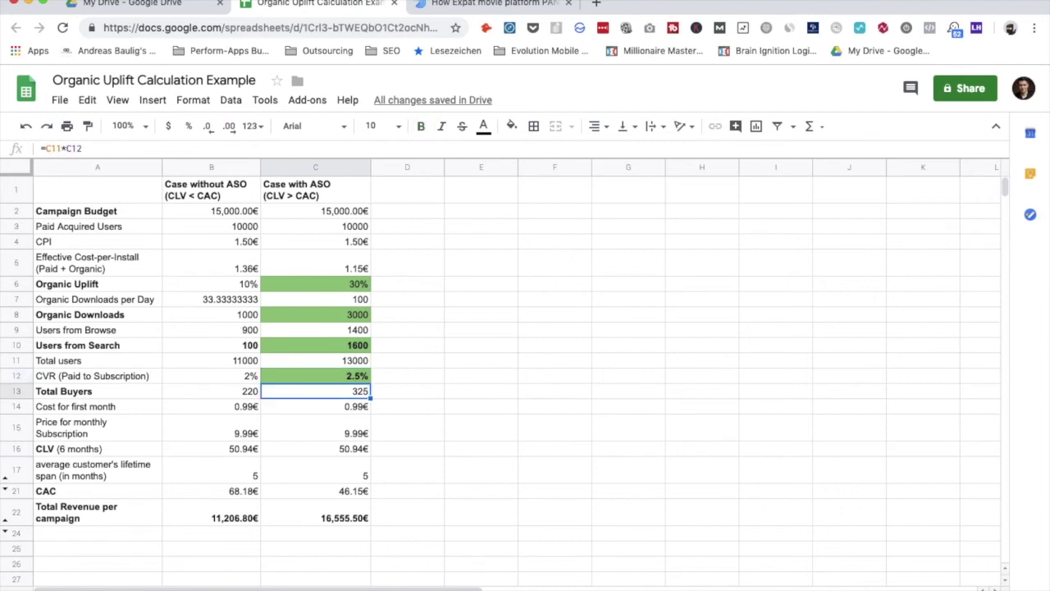
pyautogui.moveTo(339, 192); pyautogui.dragTo(337, 527)
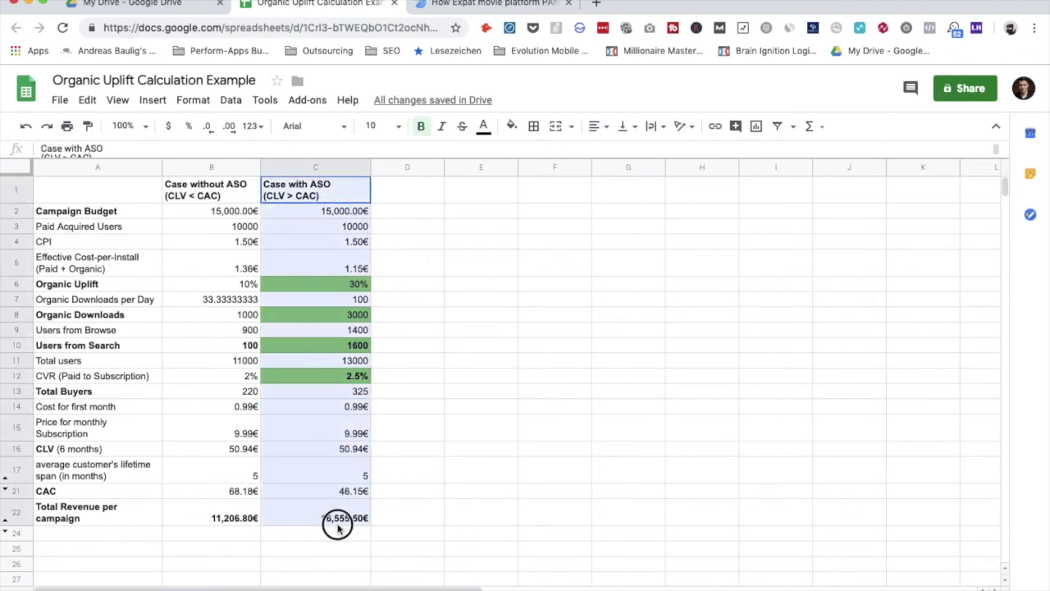
# - Trace the 46.15€ with-ASO CAC to =C2/C13, then check revenue =C16*C13 in C22
pyautogui.click(344, 470)
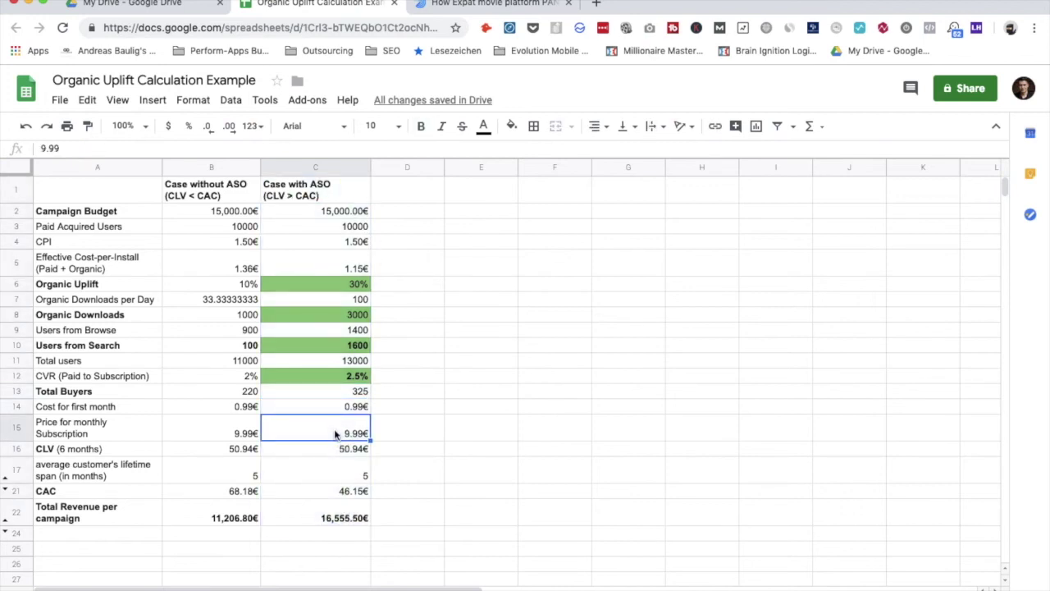
pyautogui.press('Down')
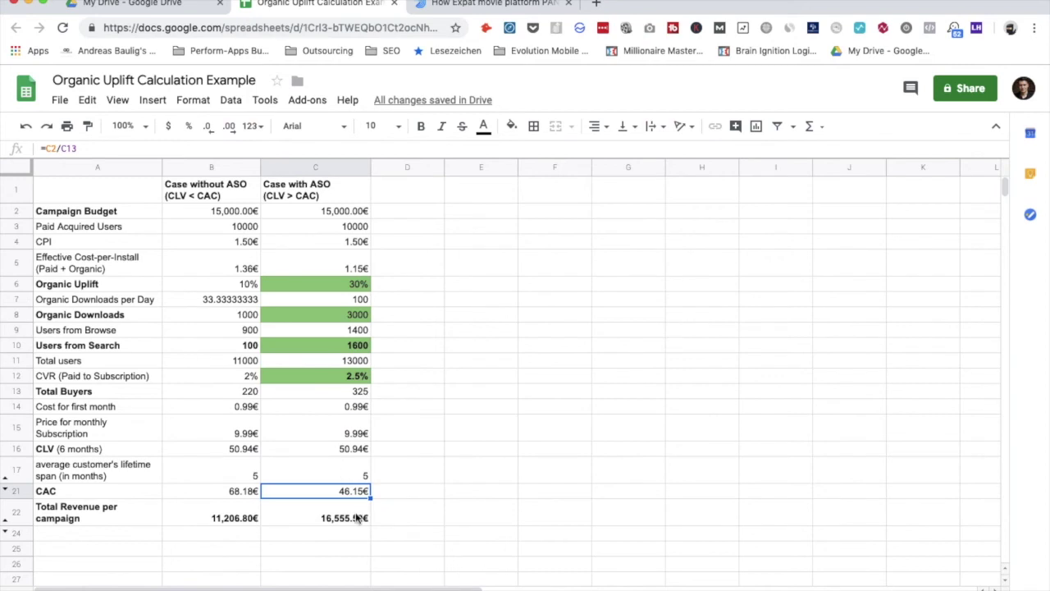
pyautogui.doubleClick(347, 490)
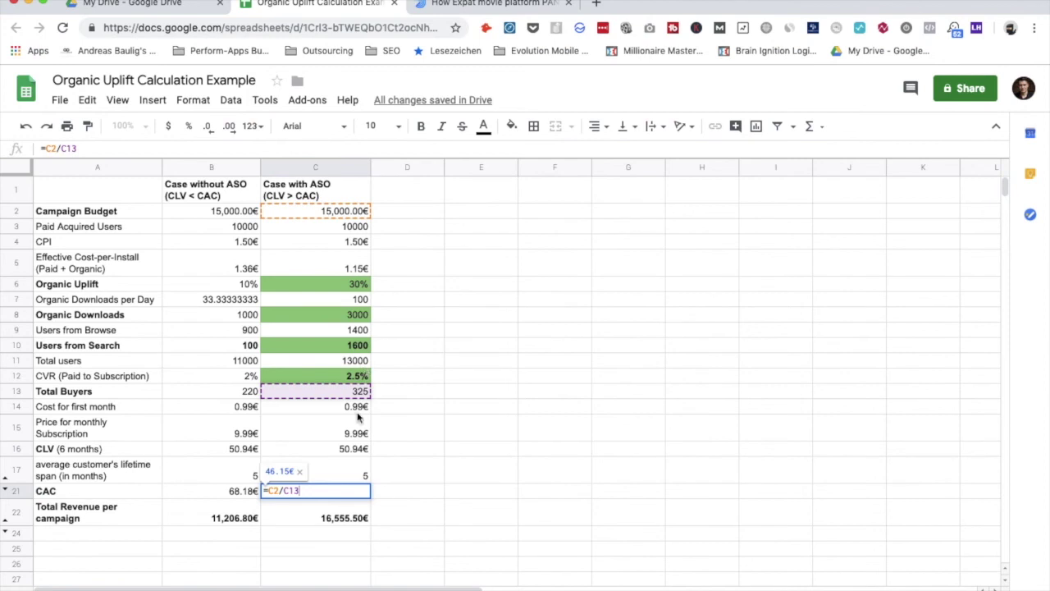
pyautogui.click(362, 474)
pyautogui.press('Return')
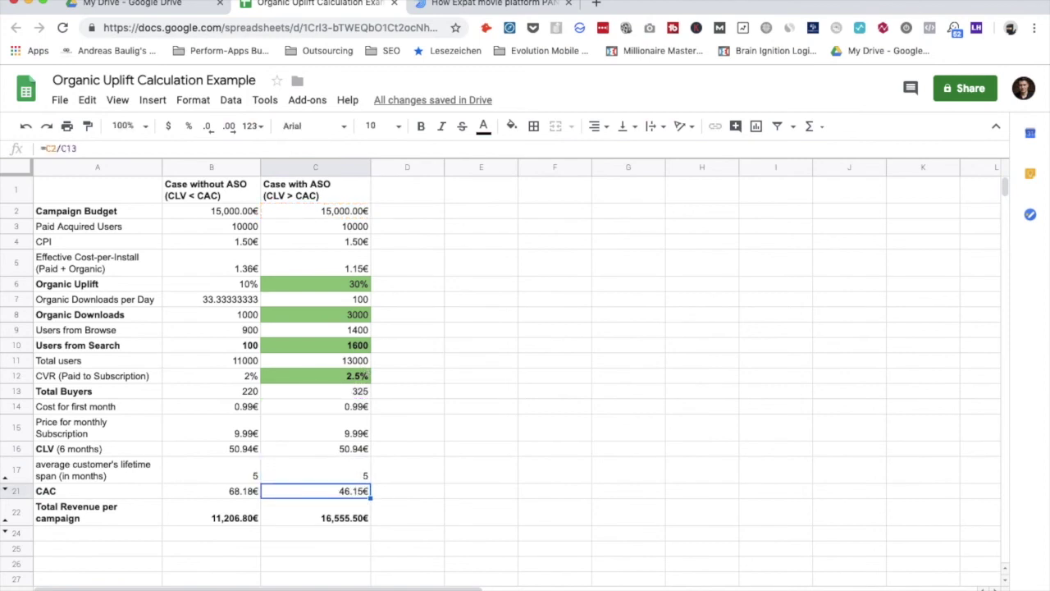
pyautogui.press('Down')
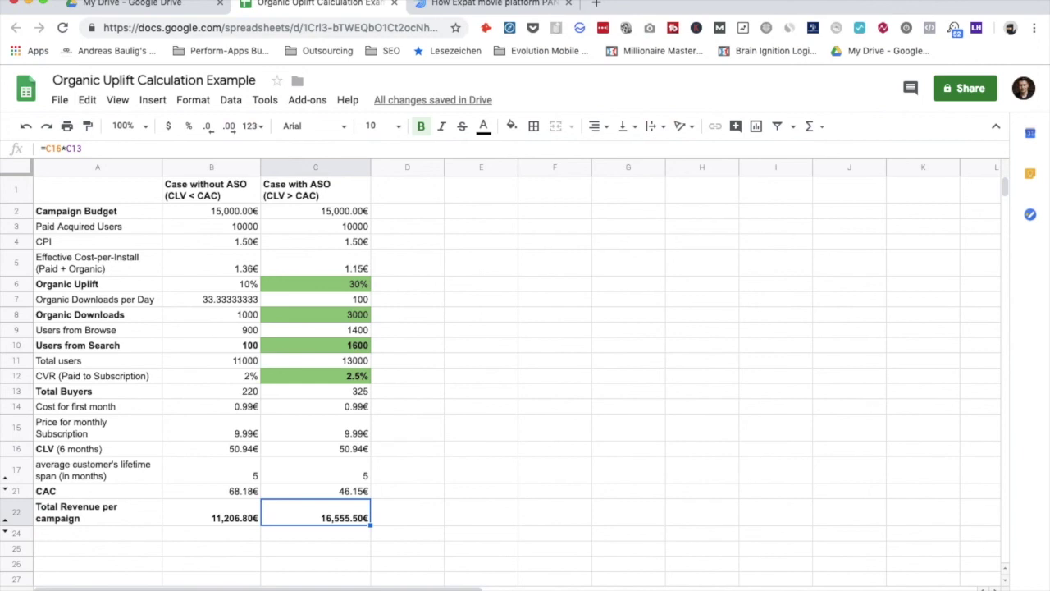
# - Move back up to C21 to reread the CAC formula =C2/C13
pyautogui.press('Up')
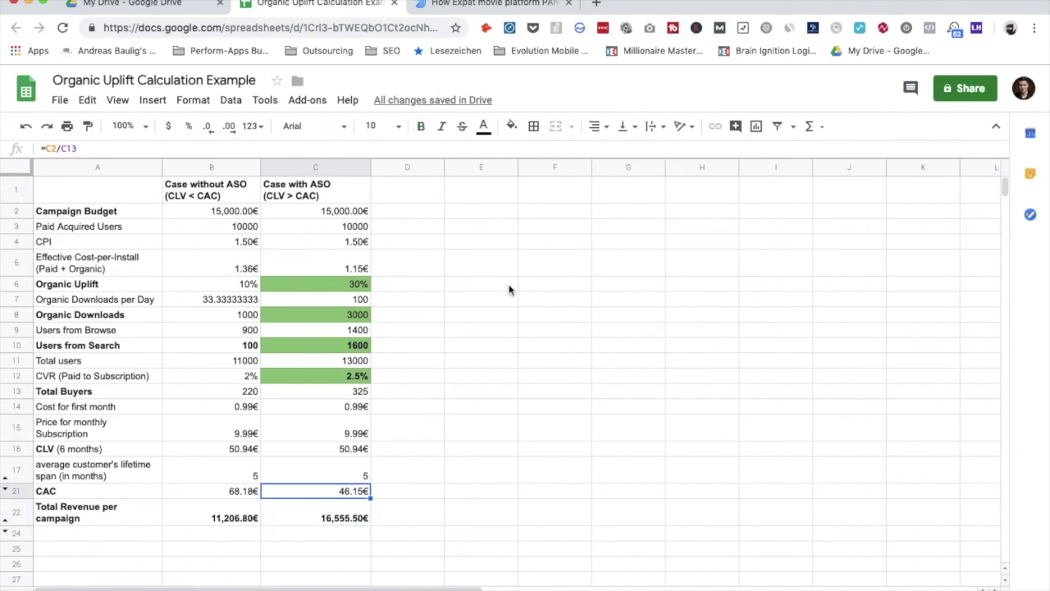